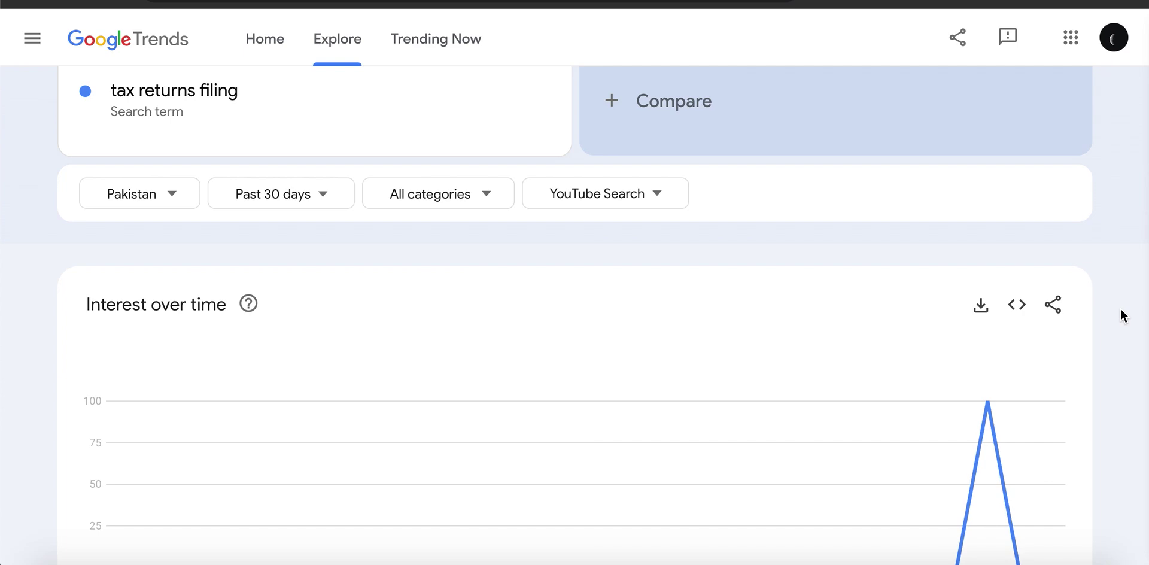
# - Examine the Google Trends interest-over-time chart for "tax returns filing" in Pakistan, including its peak, under the past-30-days YouTube Search filters
pyautogui.scroll(-1, 1120, 308)
pyautogui.scroll(2, 1120, 307)
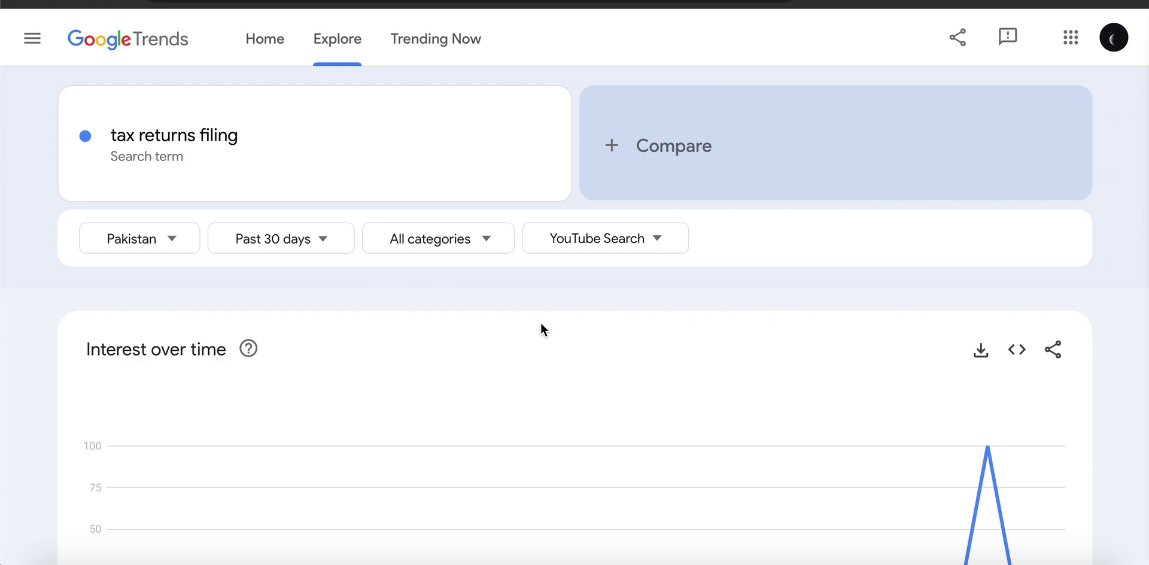
pyautogui.scroll(-3, 1046, 396)
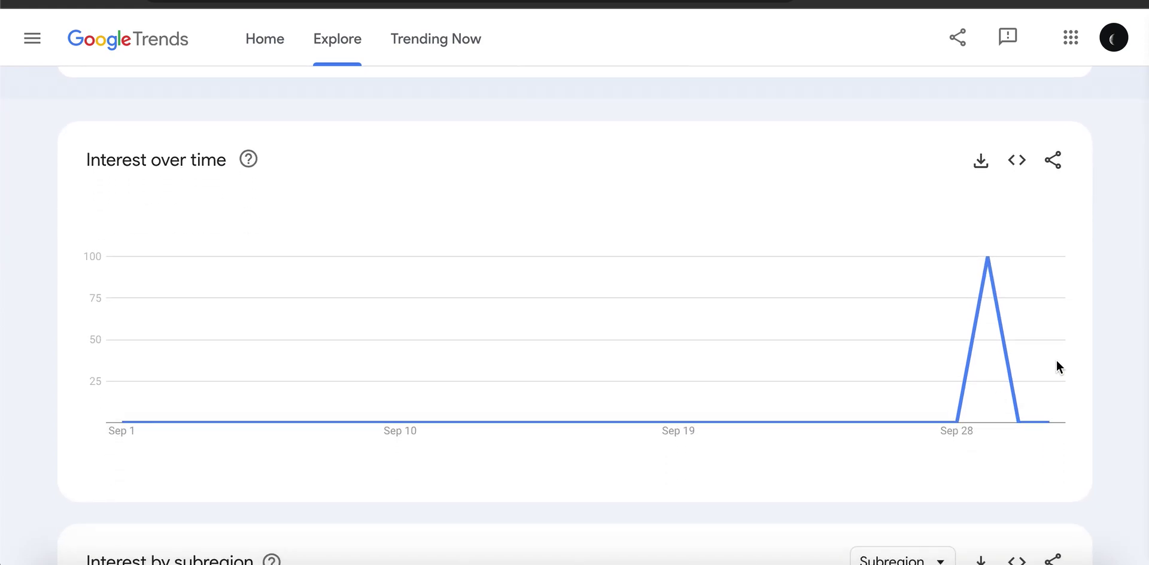
pyautogui.scroll(3, 1037, 232)
pyautogui.scroll(-3, 1038, 232)
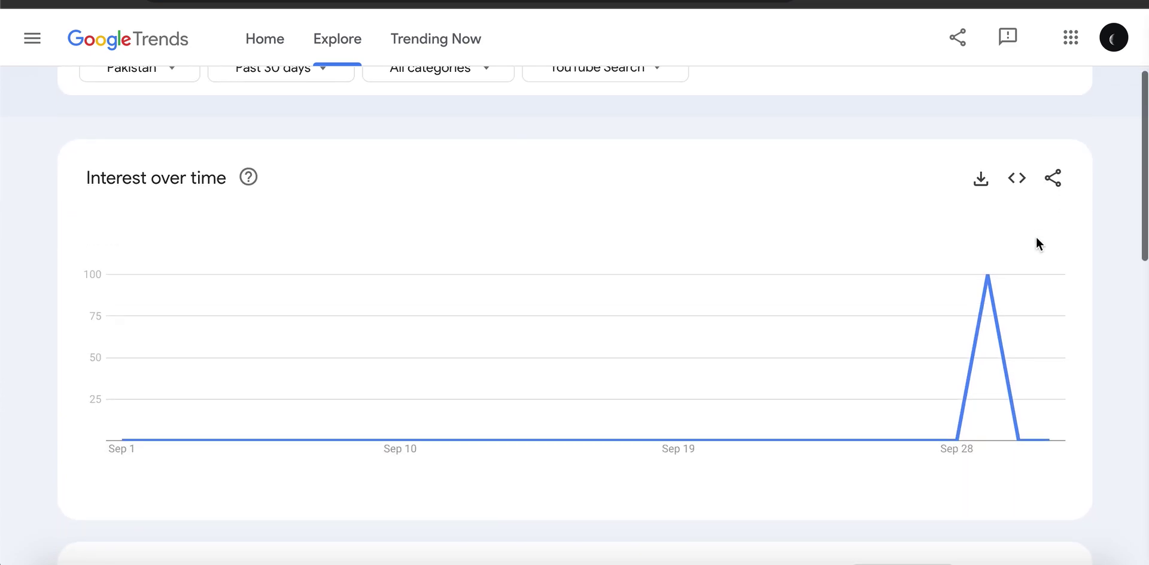
pyautogui.scroll(2, 962, 432)
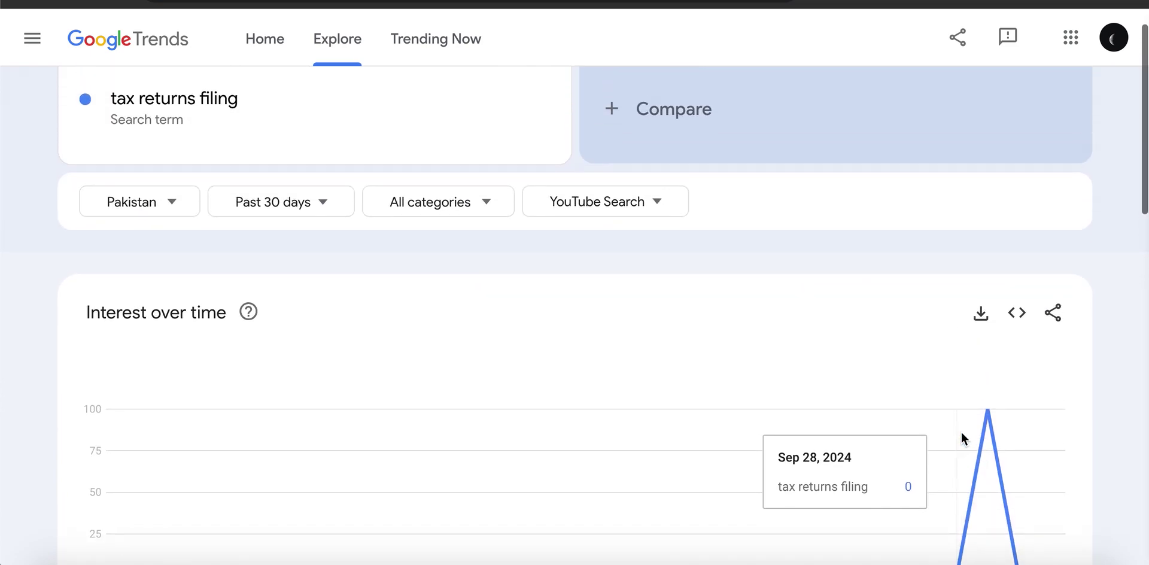
pyautogui.scroll(-2, 962, 432)
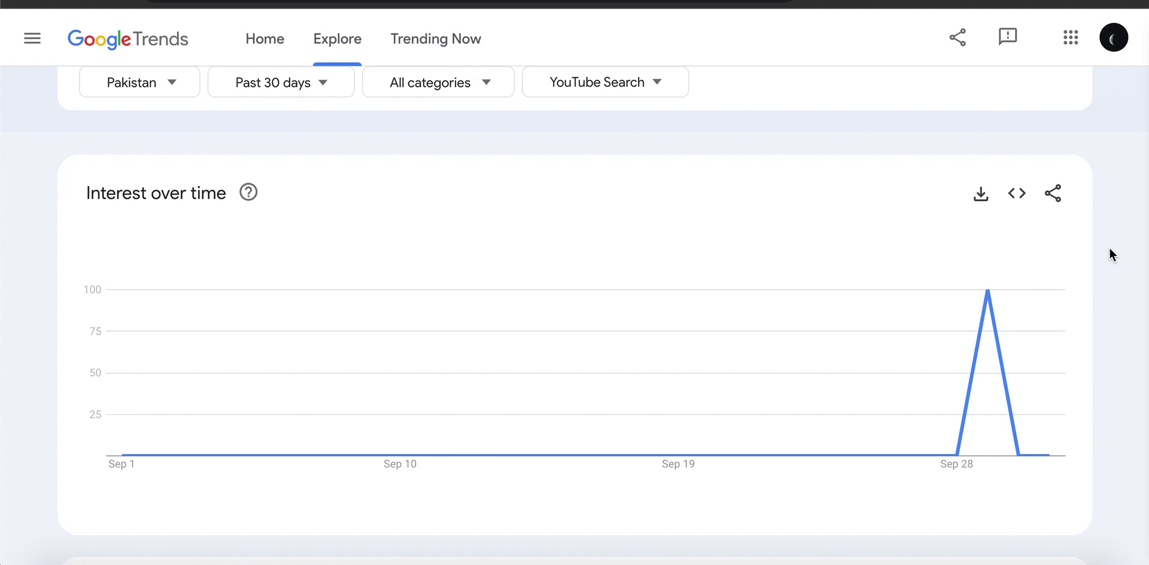
pyautogui.moveTo(985, 290)
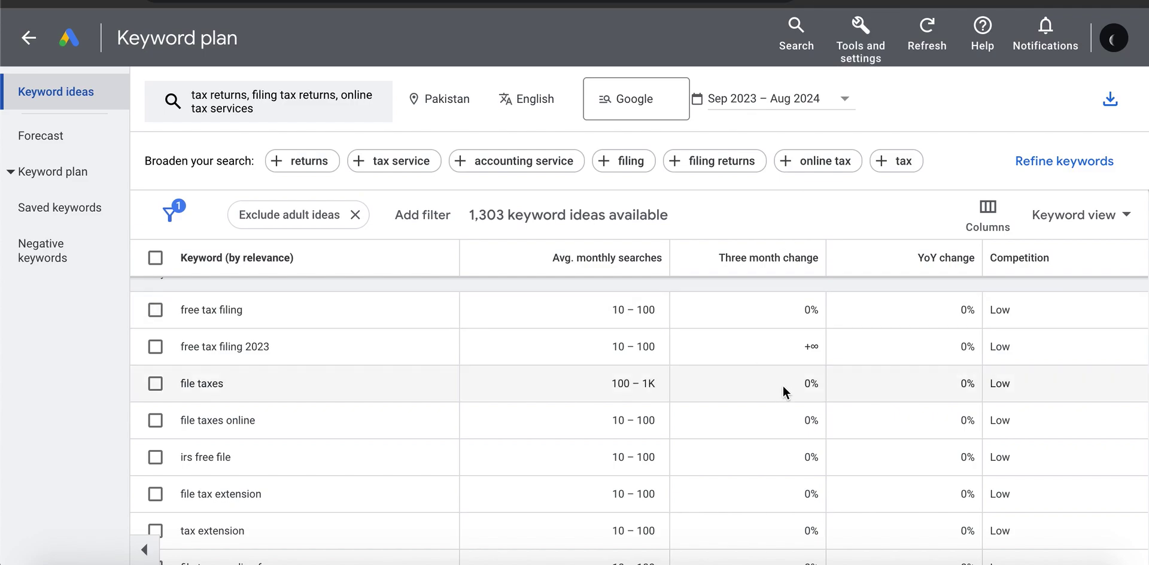
# - Review the provided keywords and the keyword ideas in the Keyword plan, including "file taxes online free", with their monthly searches and competition
pyautogui.scroll(3, 783, 392)
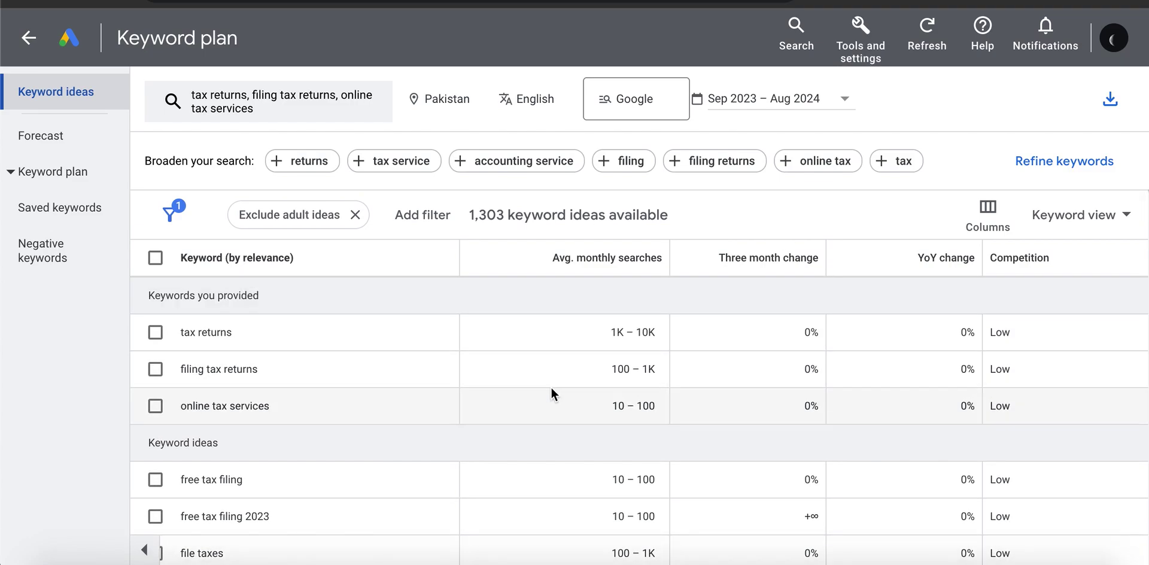
pyautogui.scroll(-1, 333, 381)
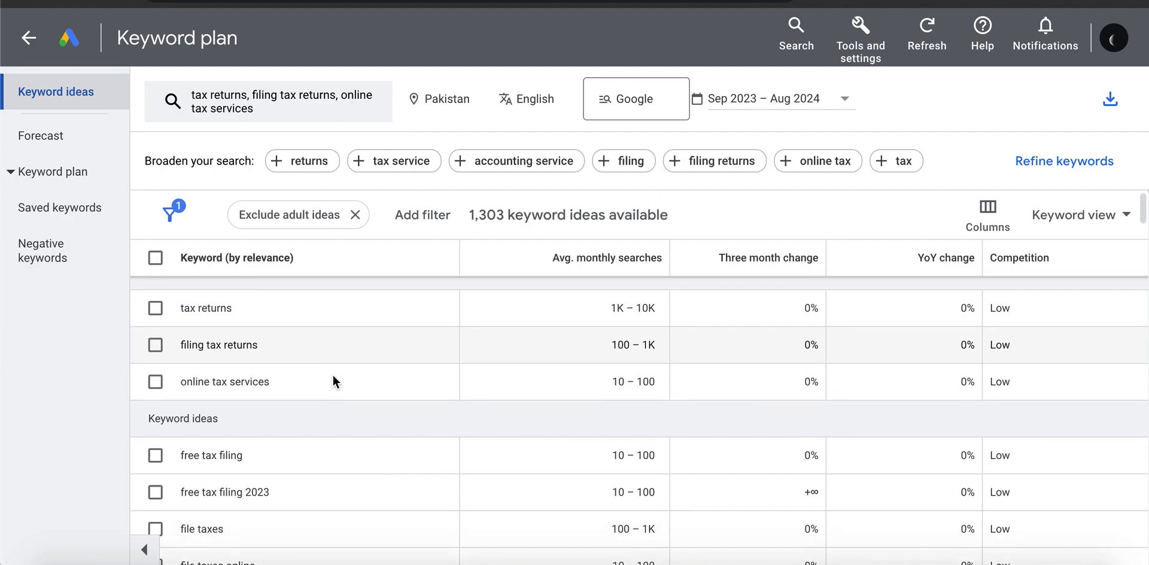
pyautogui.scroll(1, 332, 381)
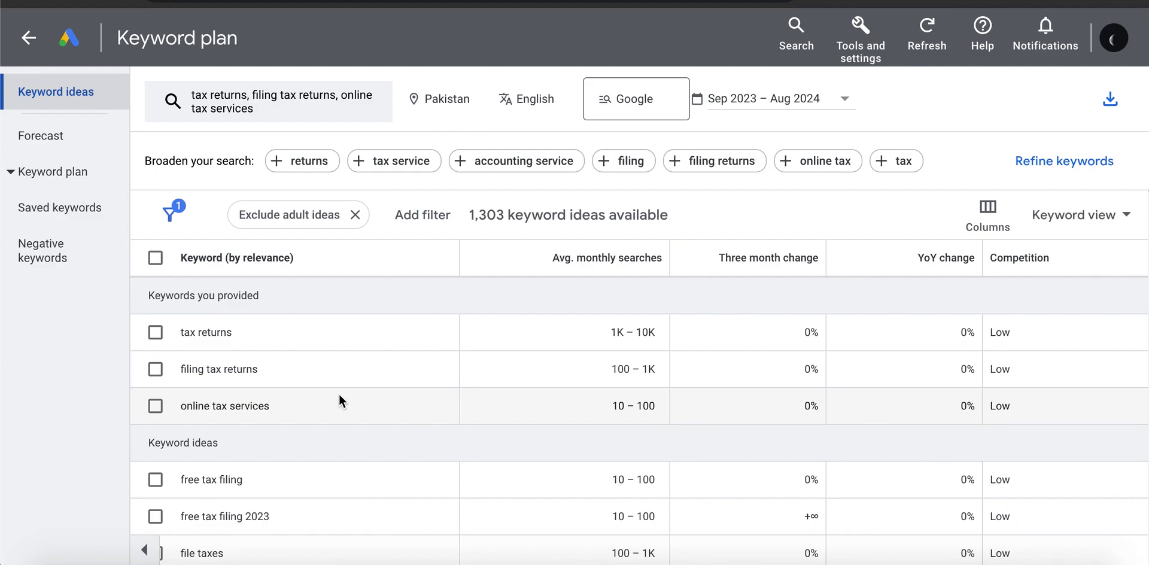
pyautogui.scroll(-2, 339, 400)
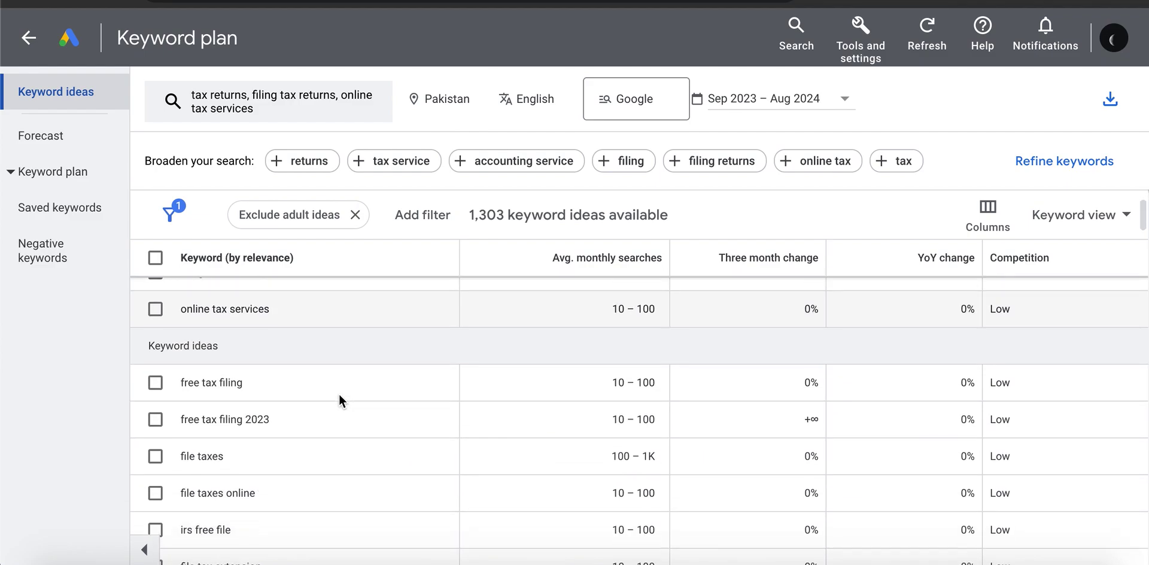
pyautogui.scroll(-3, 350, 422)
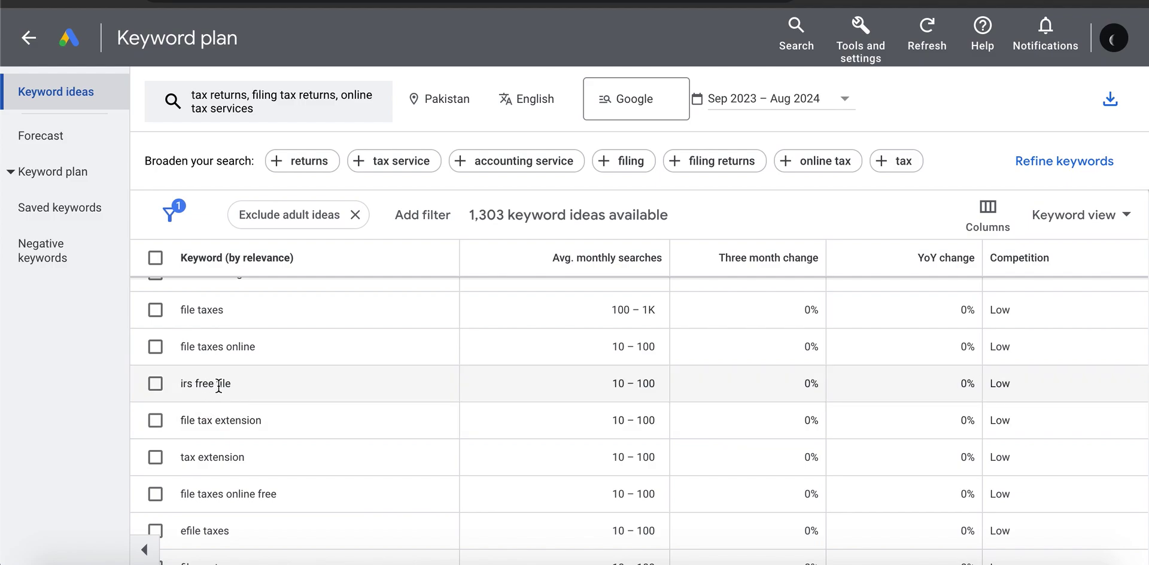
pyautogui.scroll(-1, 307, 393)
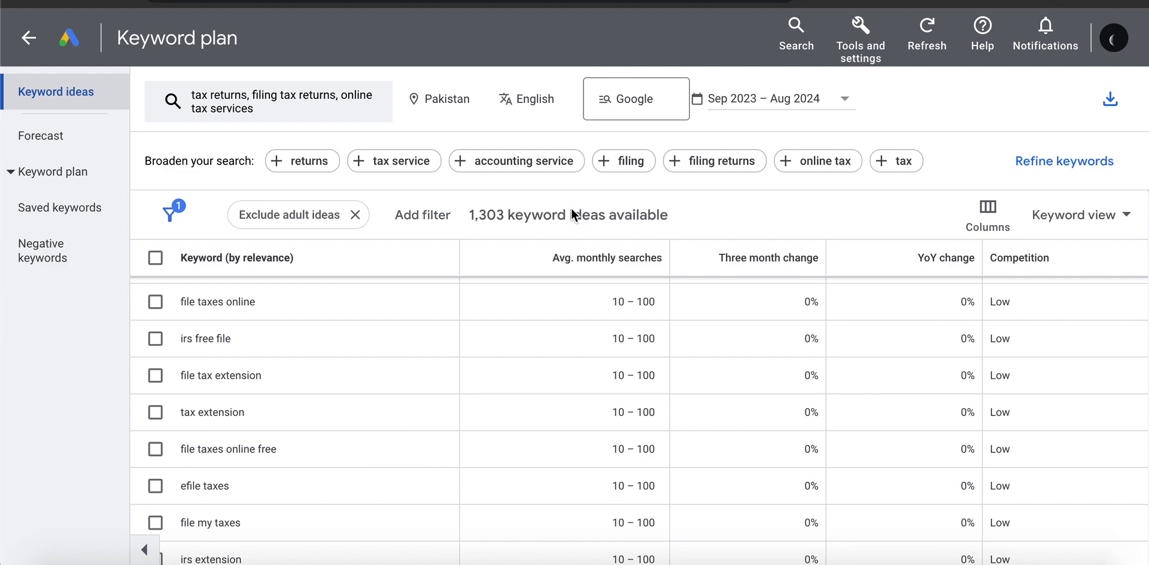
pyautogui.scroll(3, 225, 365)
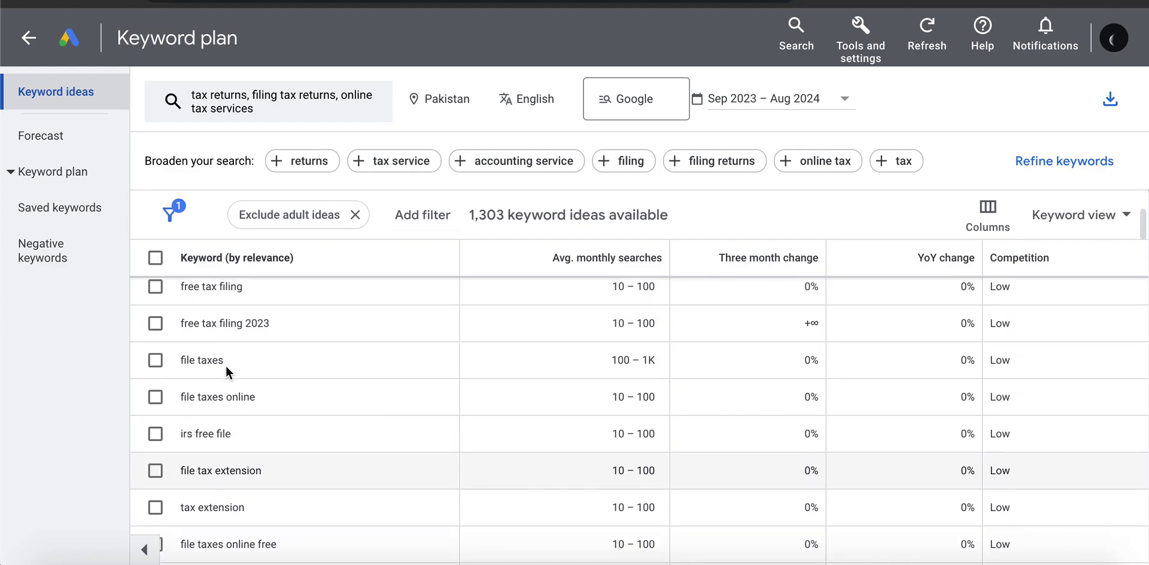
pyautogui.scroll(-3, 291, 379)
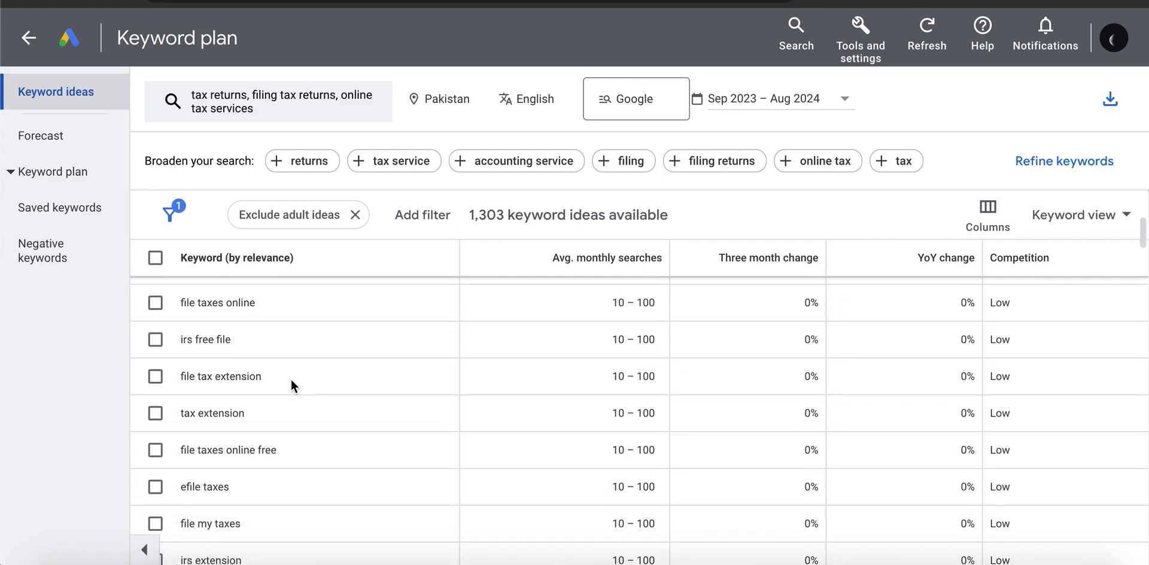
pyautogui.moveTo(278, 450); pyautogui.dragTo(181, 451)
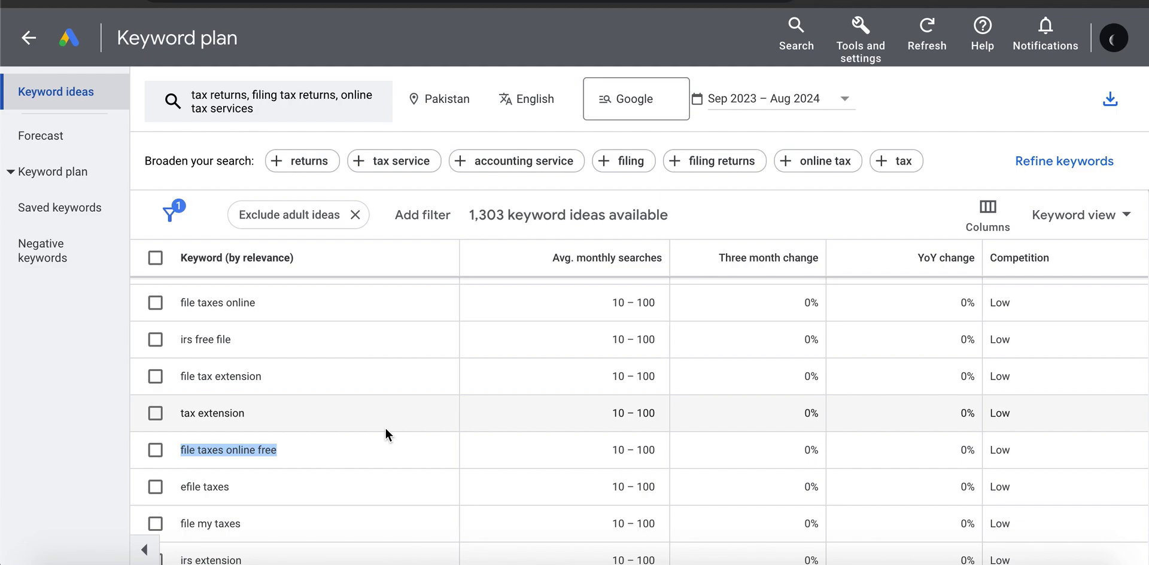
pyautogui.scroll(-2, 298, 458)
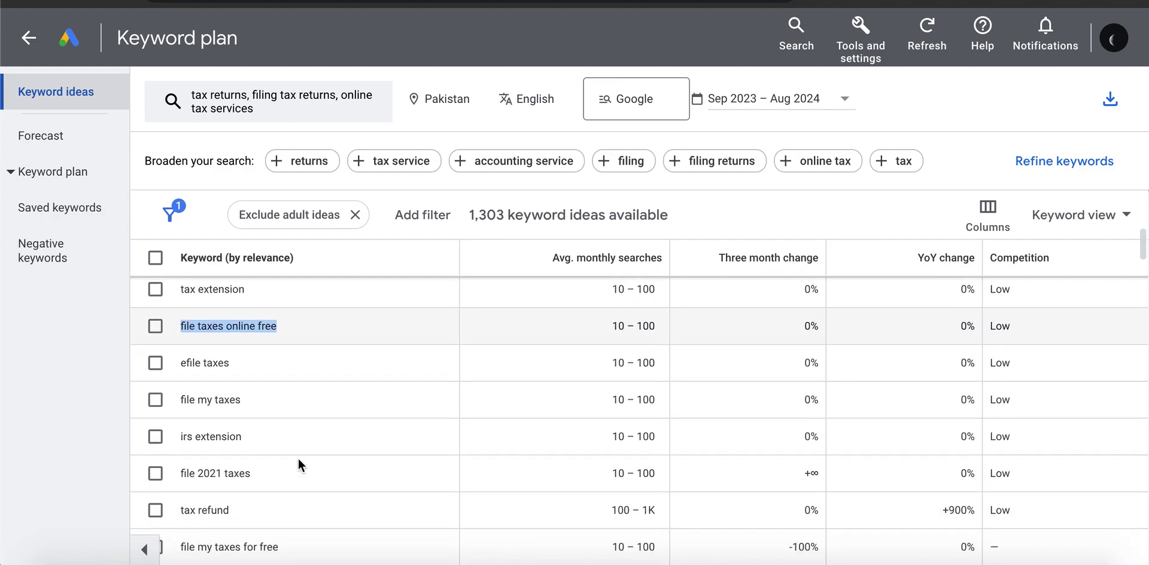
pyautogui.scroll(5, 298, 457)
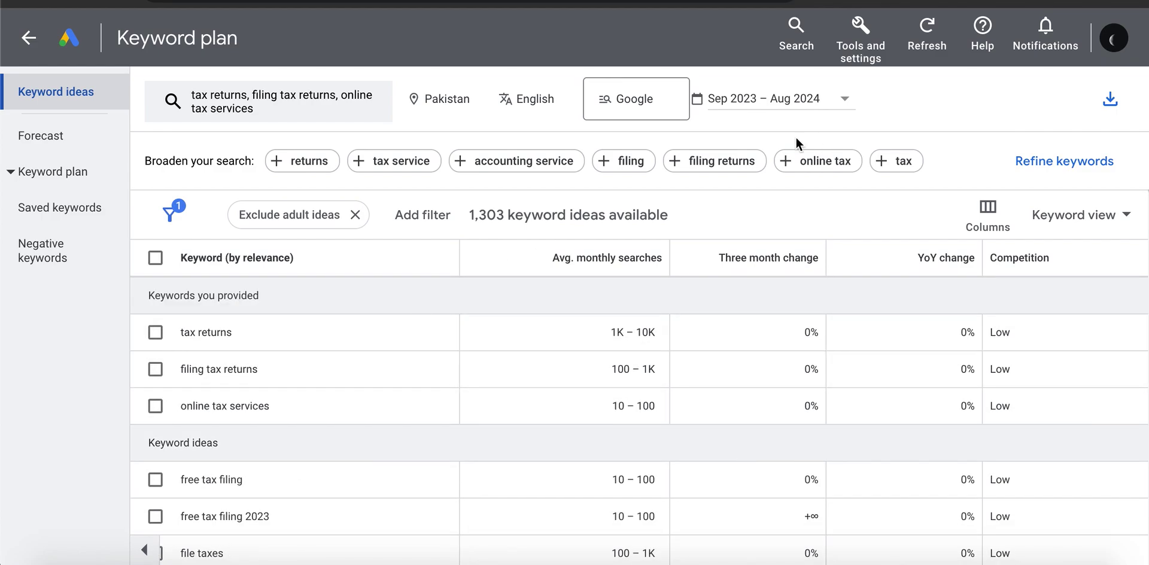
# - Revisit the Google Trends chart, then return to the Keyword plan and look through its tax keyword ideas again
pyautogui.click(850, 3)
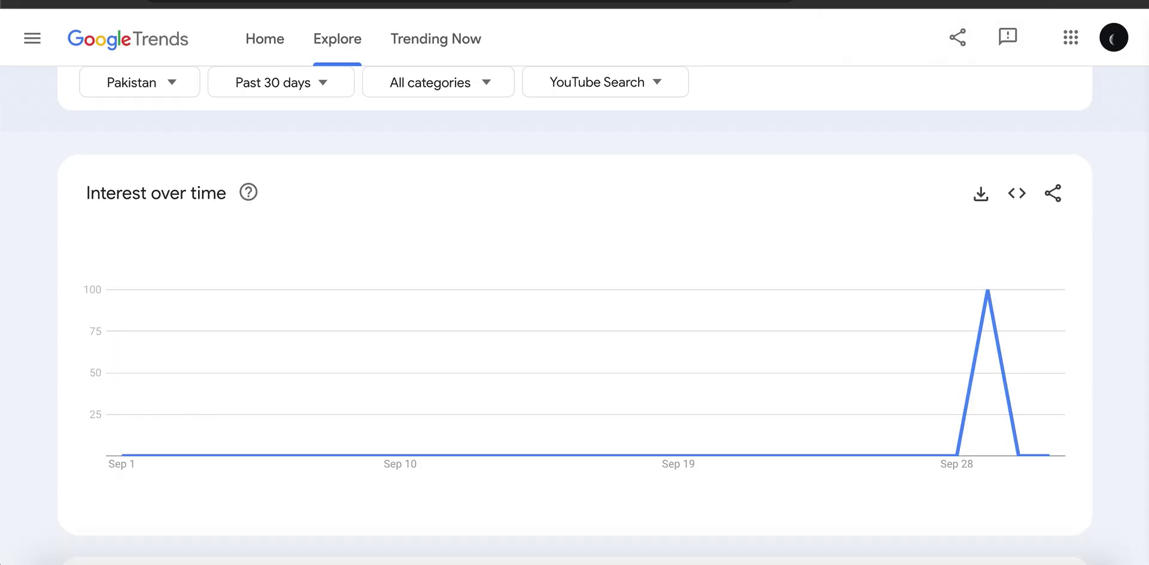
pyautogui.click(718, 3)
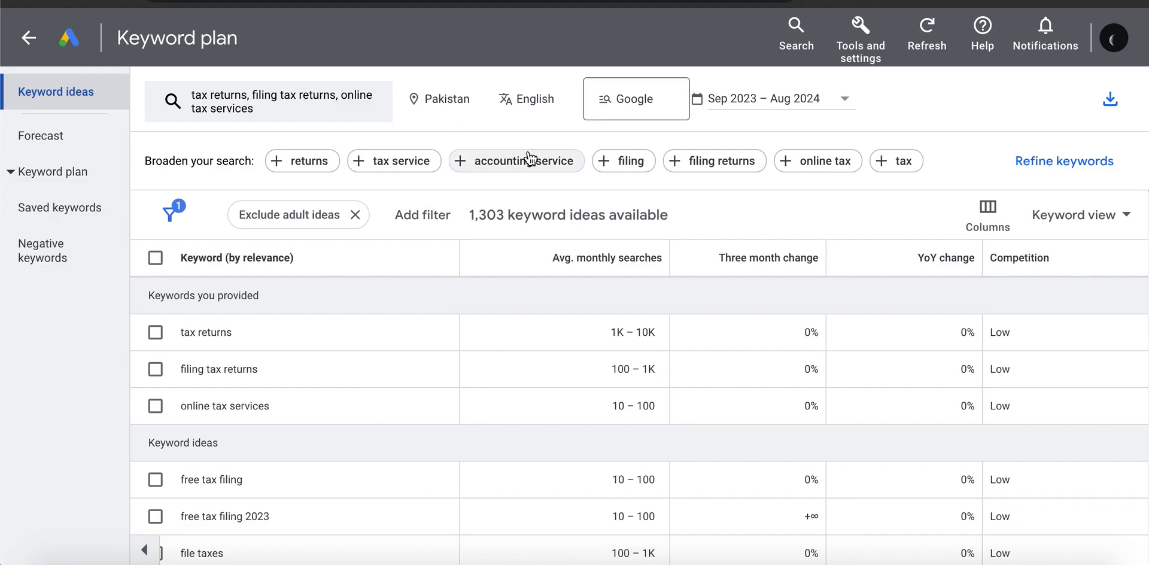
pyautogui.scroll(-5, 323, 446)
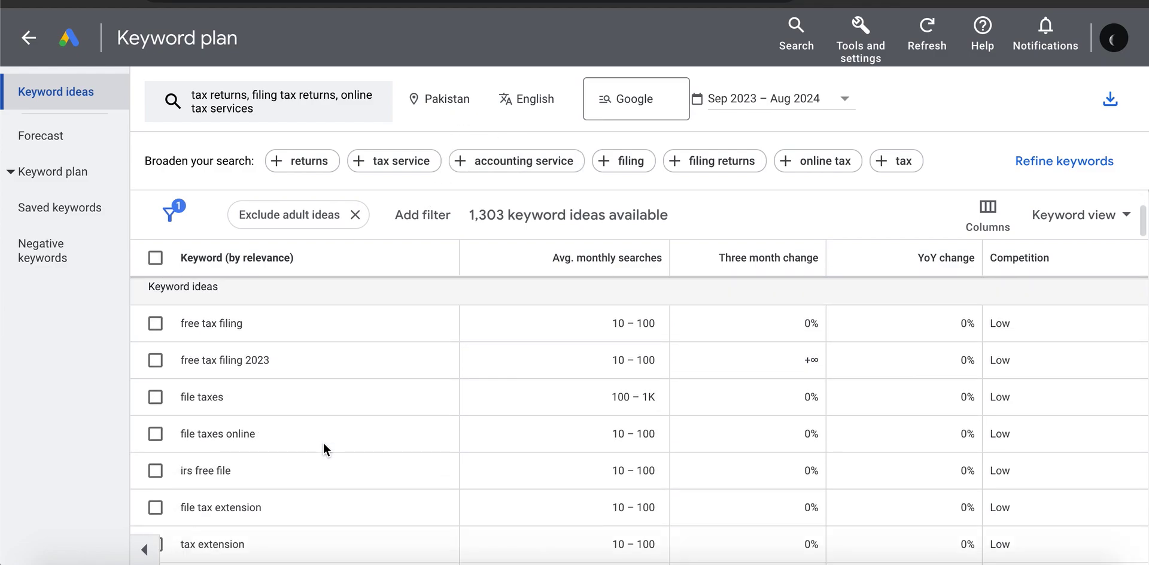
pyautogui.tripleClick(323, 446)
pyautogui.scroll(-3, 323, 446)
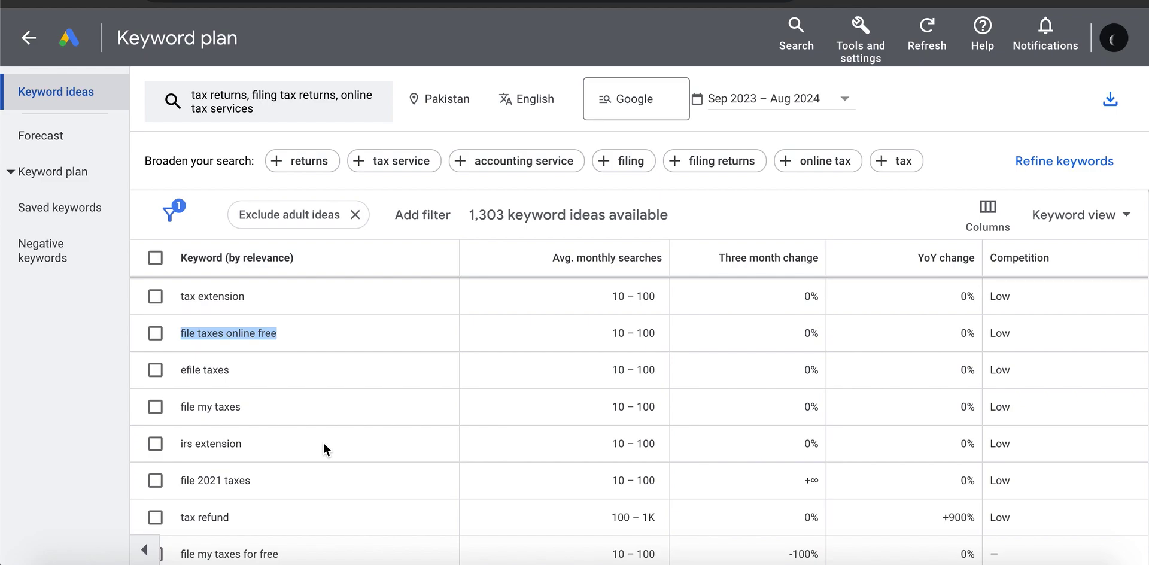
pyautogui.scroll(6, 323, 445)
pyautogui.scroll(2, 324, 446)
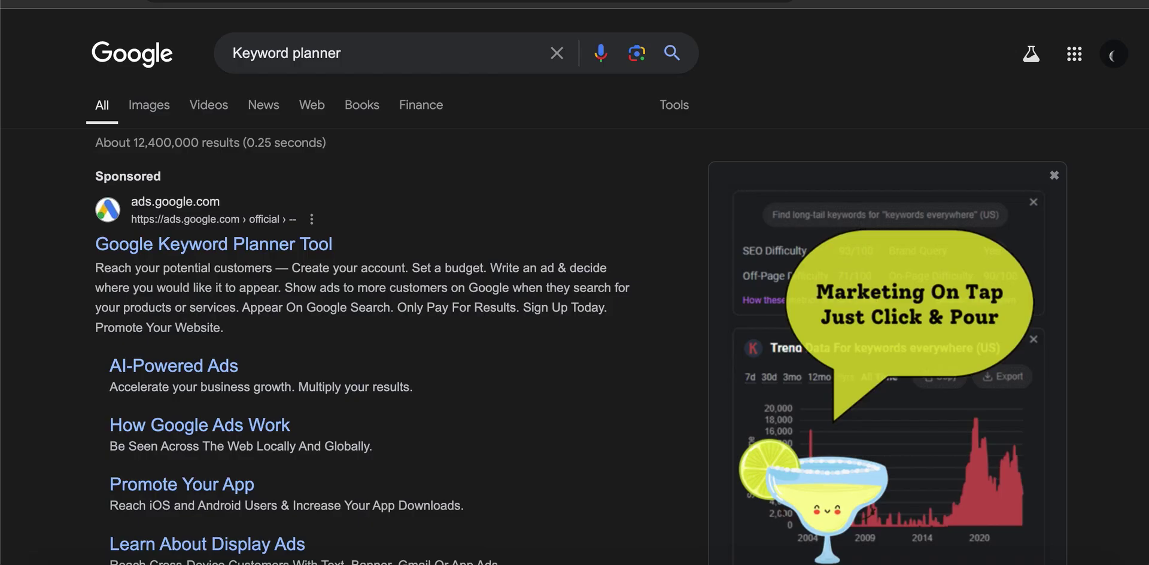
# - Search Google for "calendly" from the Keyword planner results page
pyautogui.press('super+l')
pyautogui.write('calendl')
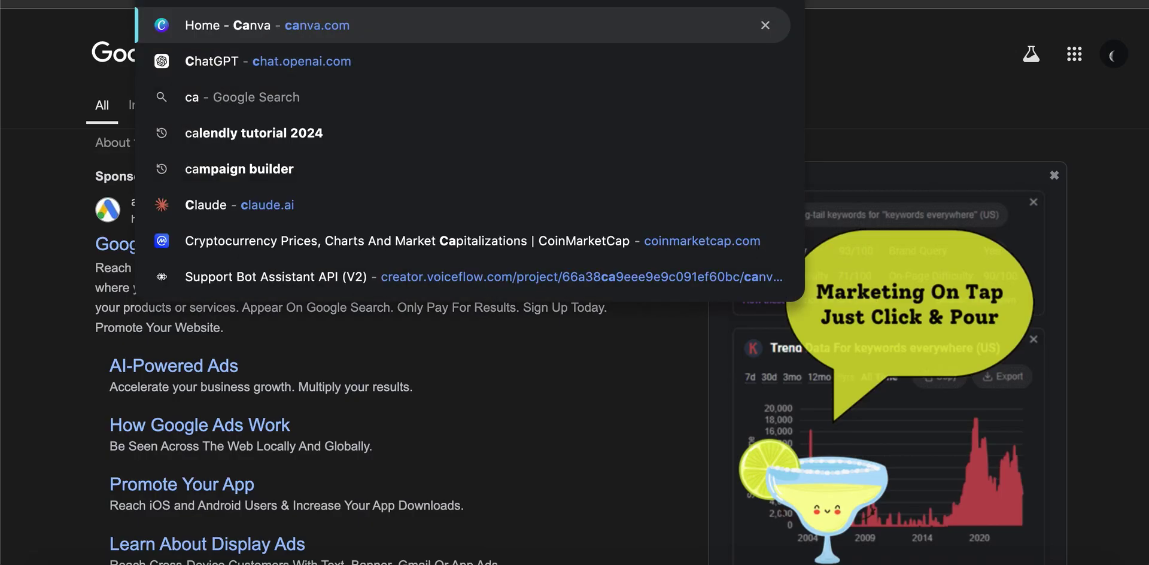
pyautogui.write('y')
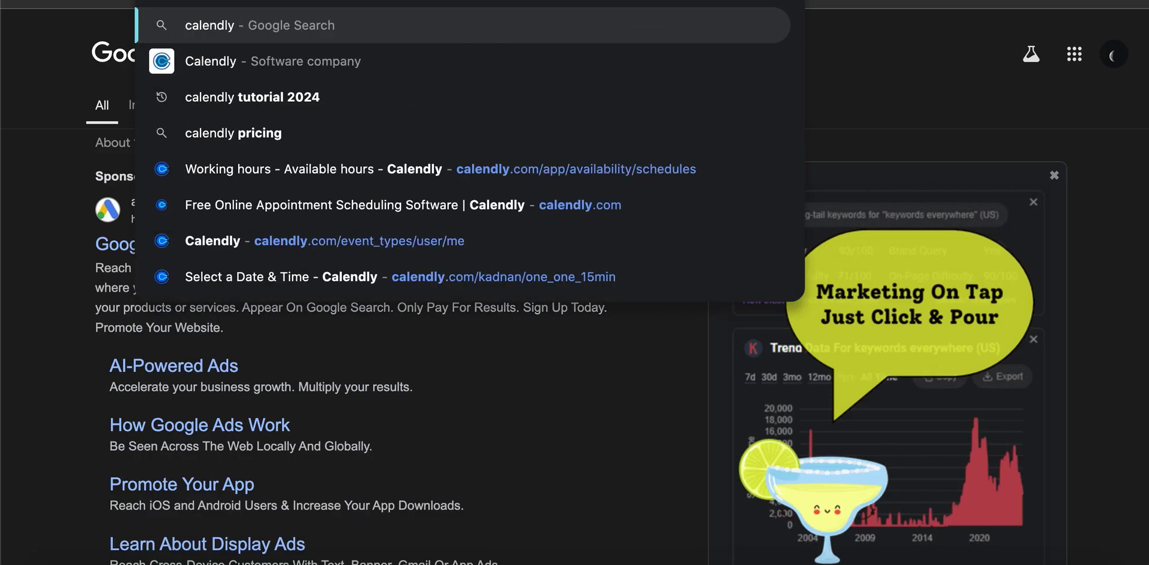
pyautogui.press('Escape')
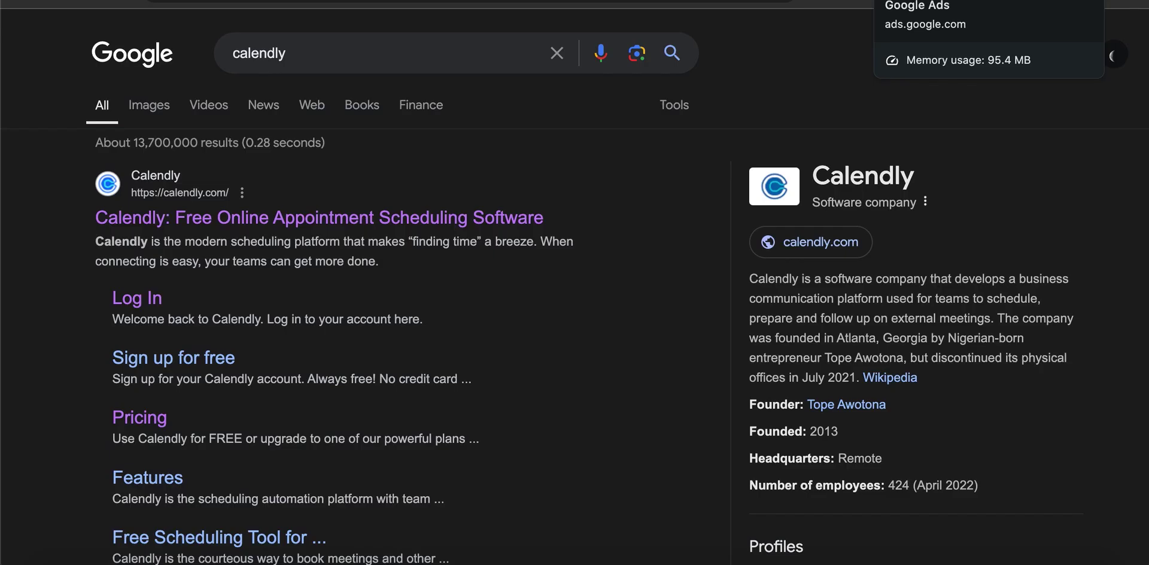
pyautogui.click(934, 3)
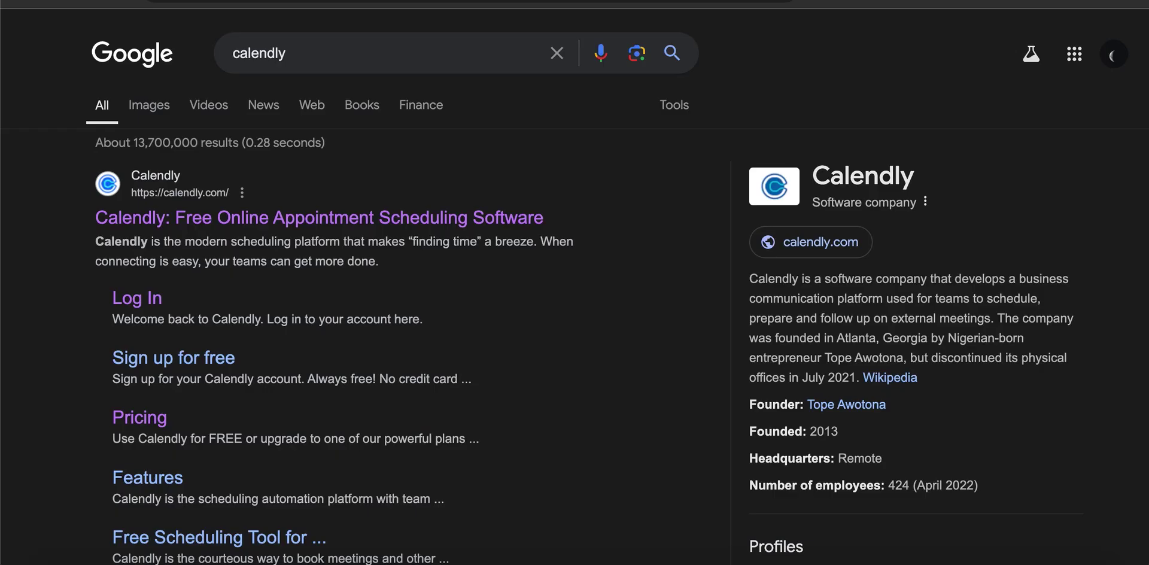
# - Open the Befiler website at befiler.com and look over its homepage banner and partners section
pyautogui.click(633, 2)
pyautogui.write('befi')
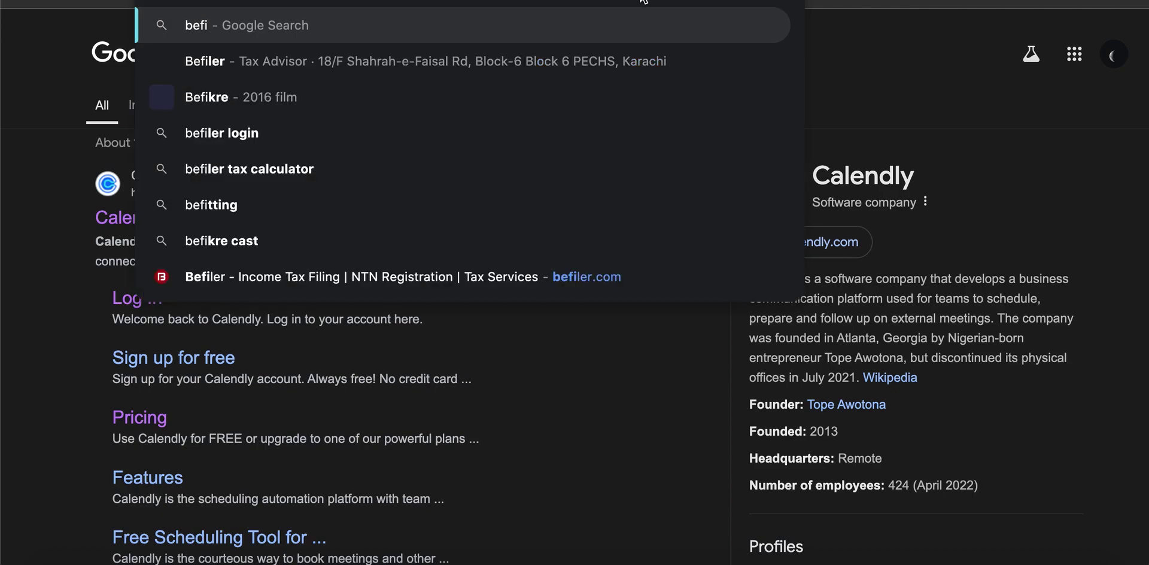
pyautogui.press('Down')
pyautogui.press('Down')
pyautogui.press('Down')
pyautogui.press('Down')
pyautogui.press('Down')
pyautogui.press('Down')
pyautogui.press('Down')
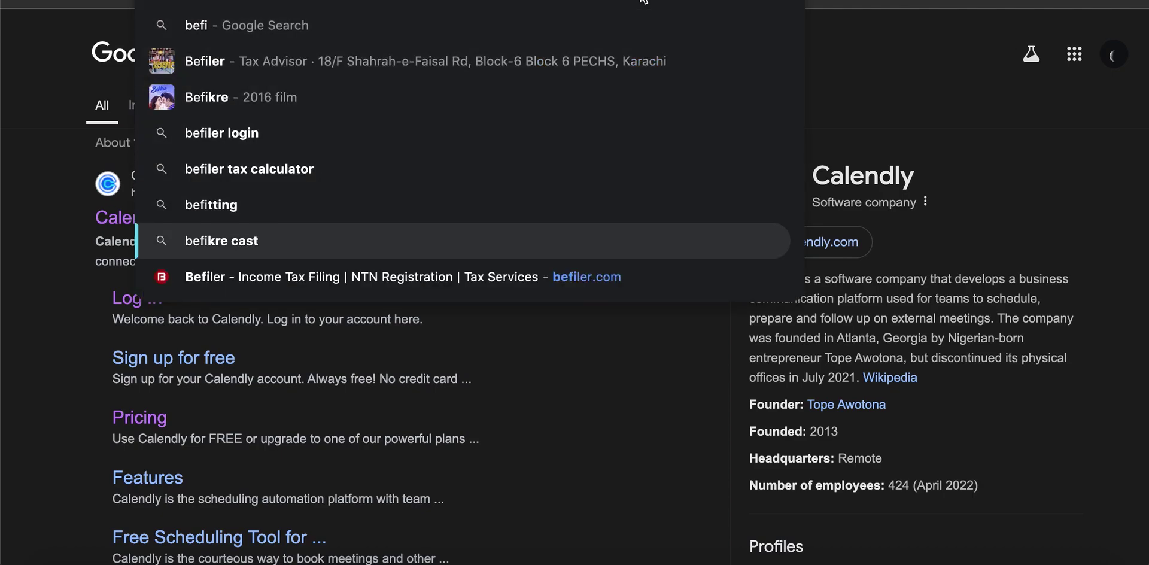
pyautogui.press('Escape')
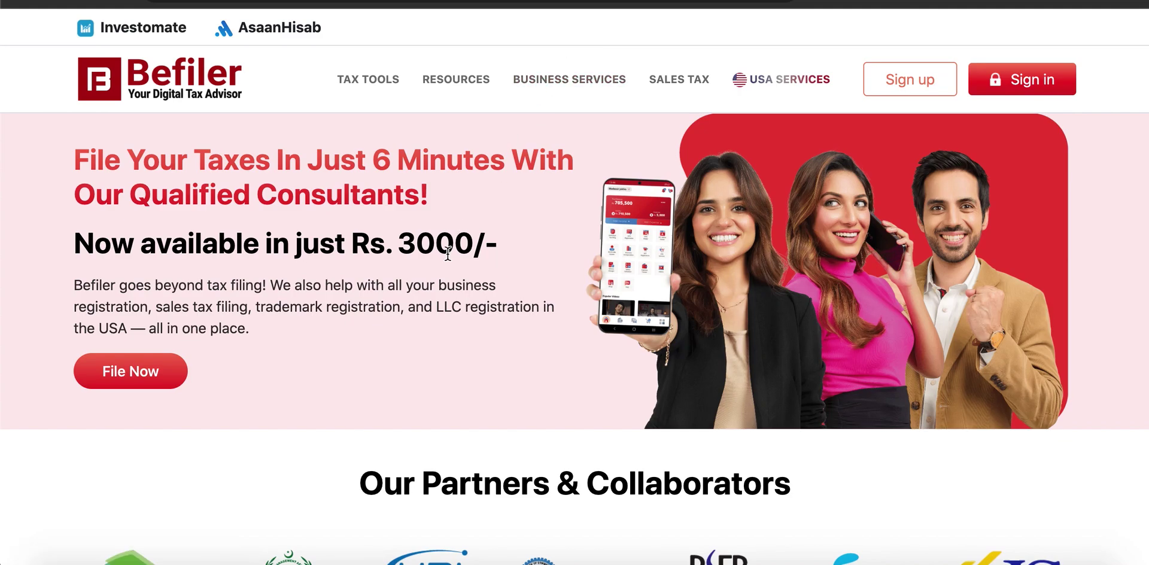
pyautogui.scroll(-4, 883, 229)
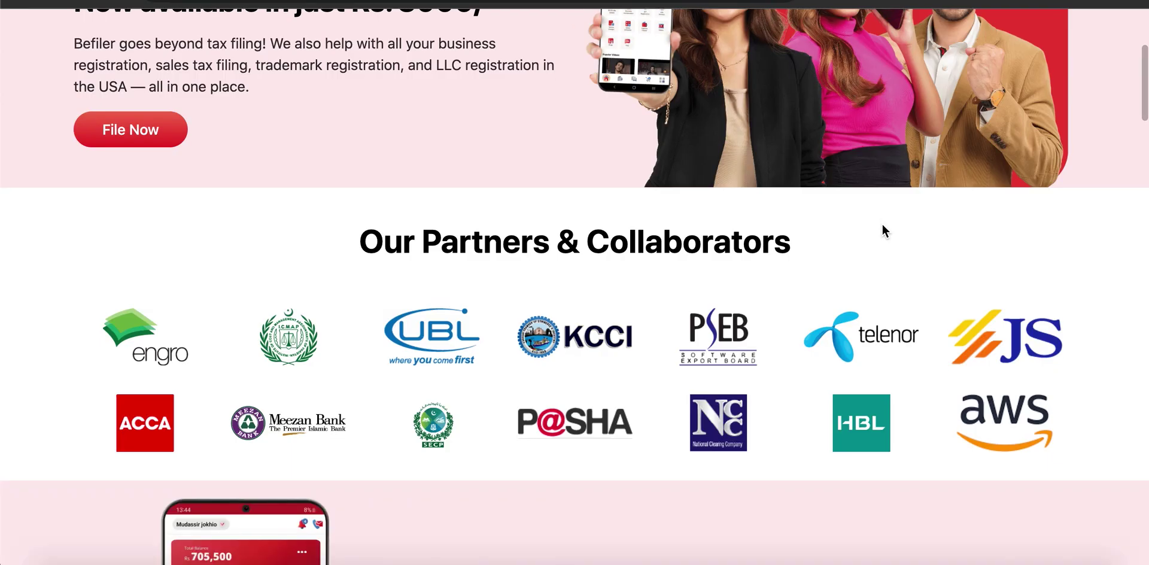
pyautogui.scroll(5, 882, 229)
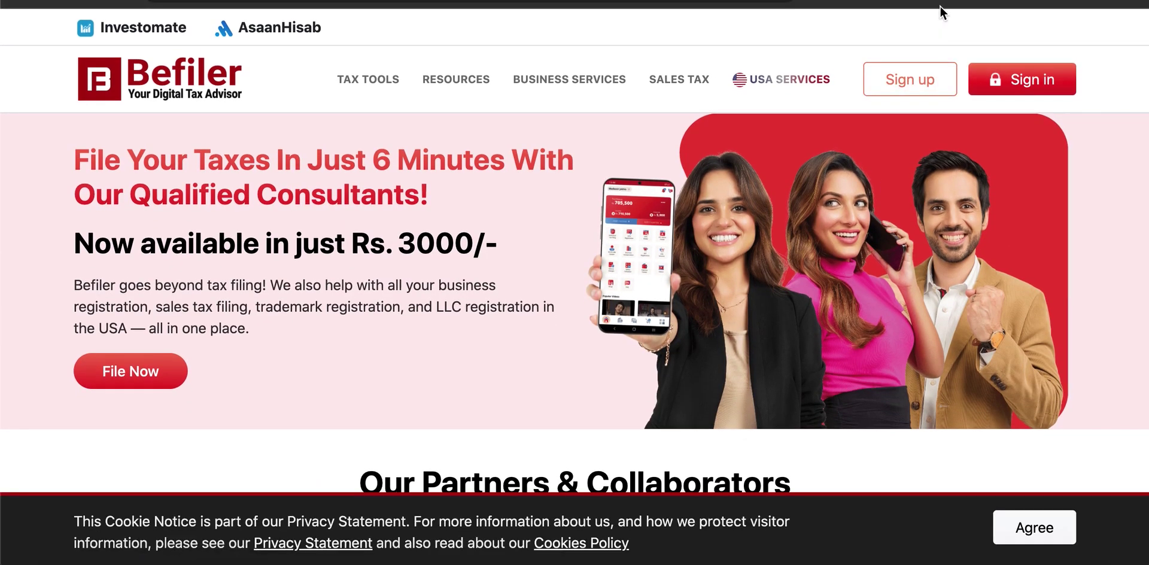
# - Open the Similarweb analysis for befiler.com and examine its monthly visits chart and top keywords
pyautogui.click(868, 2)
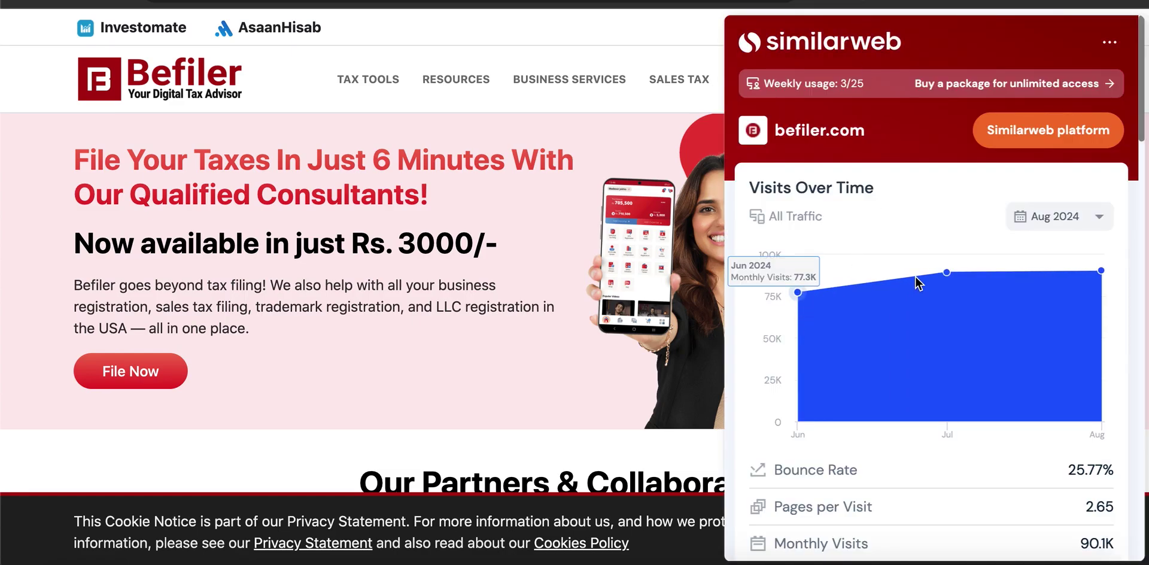
pyautogui.moveTo(957, 277)
pyautogui.moveTo(1099, 276)
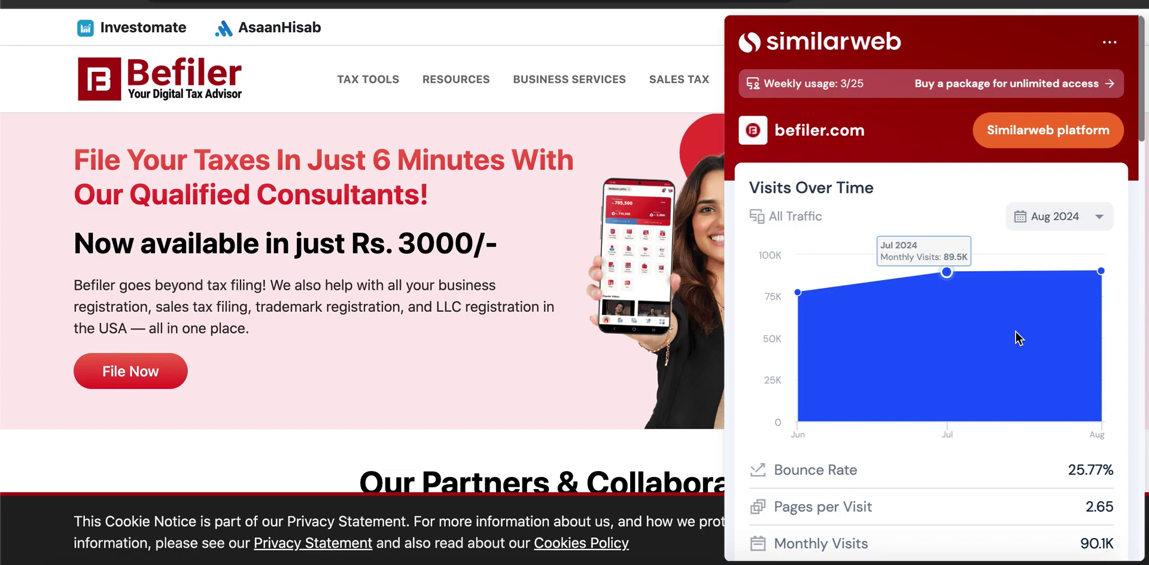
pyautogui.scroll(-7, 1018, 335)
pyautogui.scroll(-4, 1017, 339)
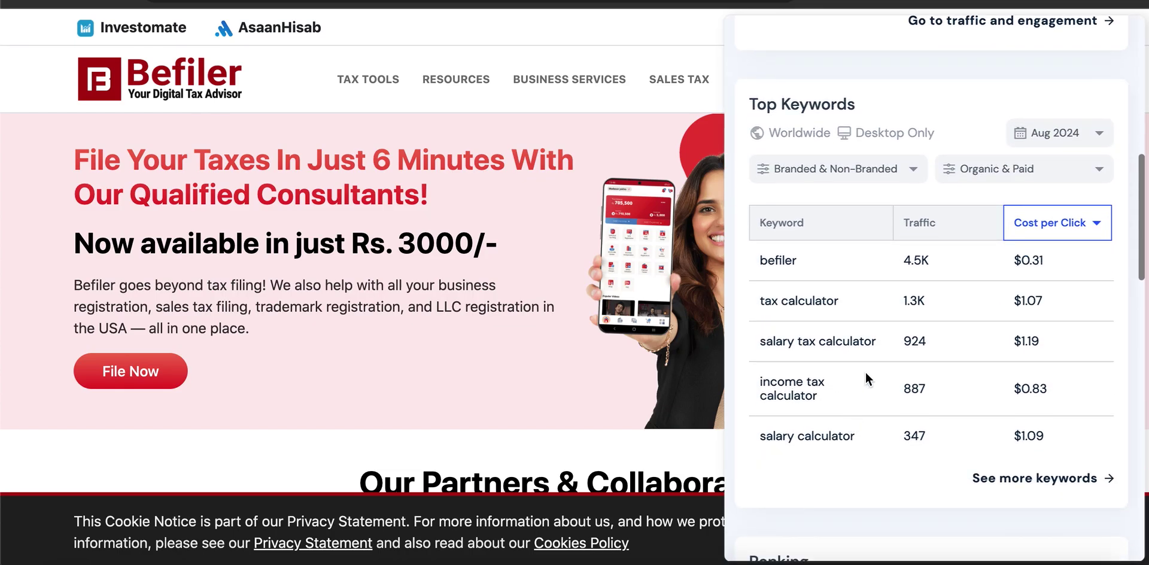
pyautogui.scroll(10, 865, 372)
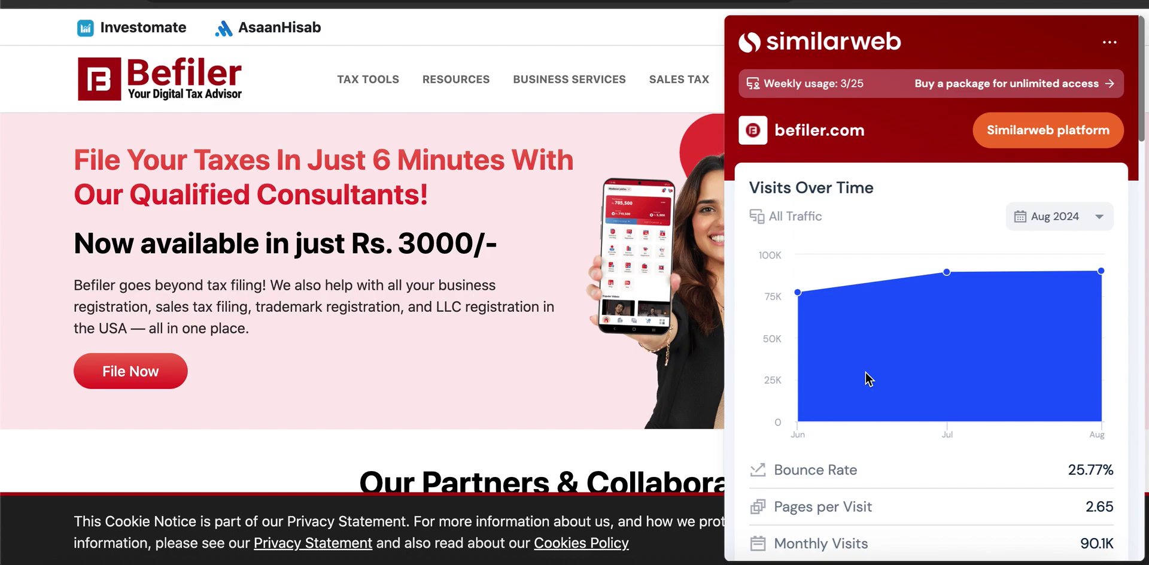
# - Inspect the July 2024 visits on the befiler.com traffic chart, then close the Similarweb overview and look over the Befiler homepage
pyautogui.moveTo(981, 329)
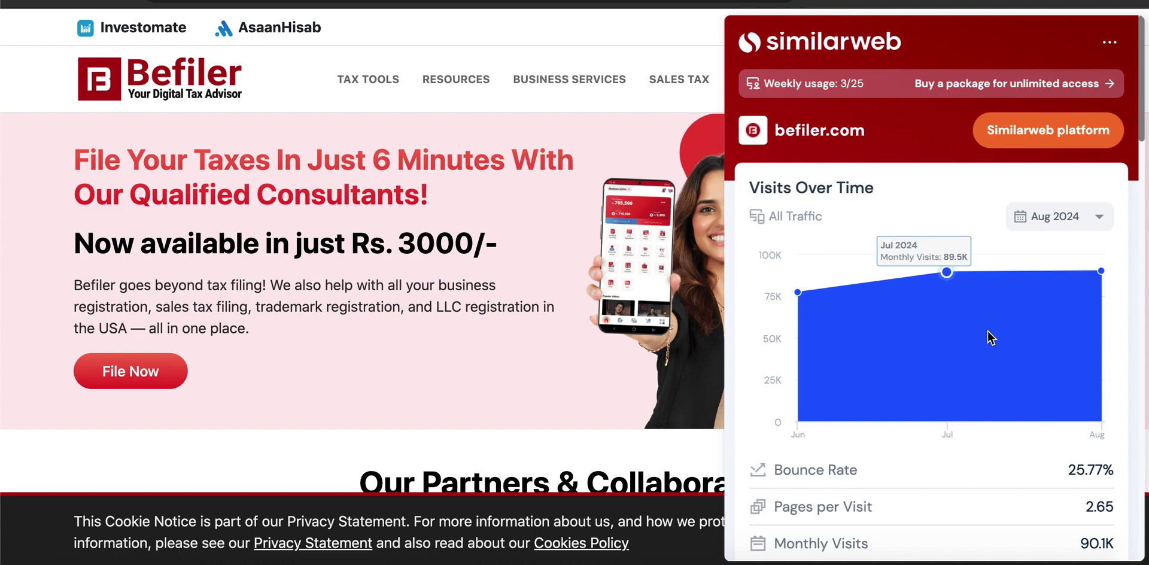
pyautogui.click(634, 59)
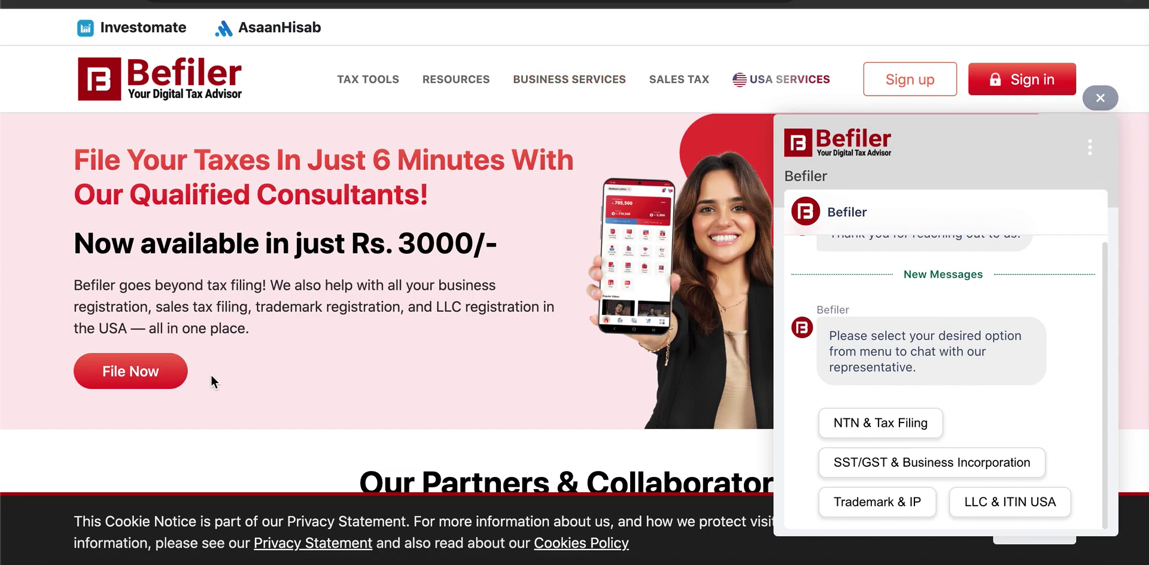
pyautogui.scroll(-4, 292, 394)
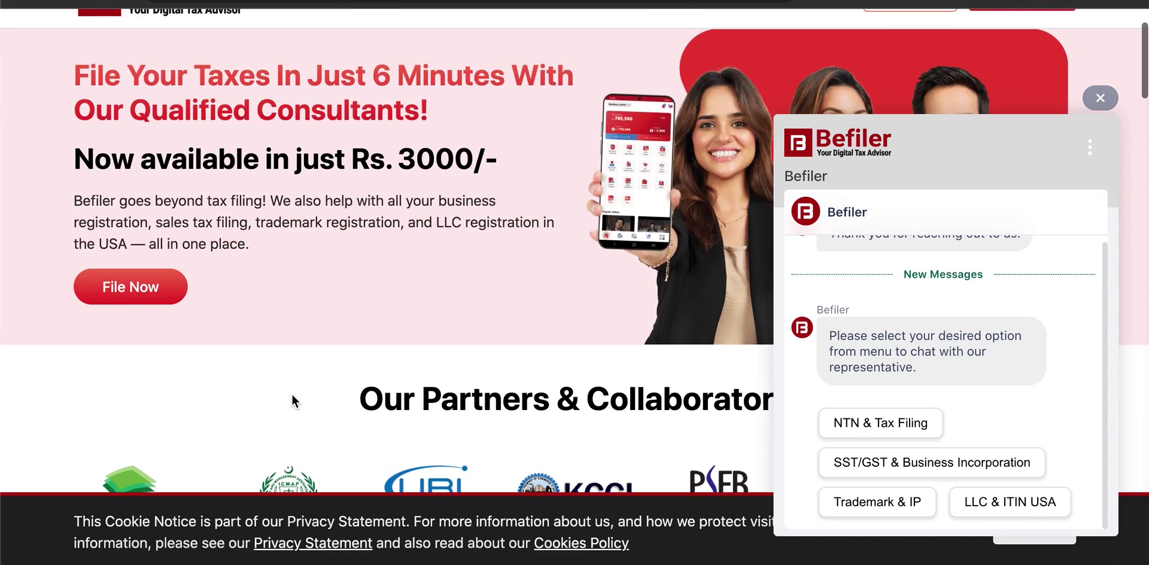
pyautogui.scroll(-2, 292, 393)
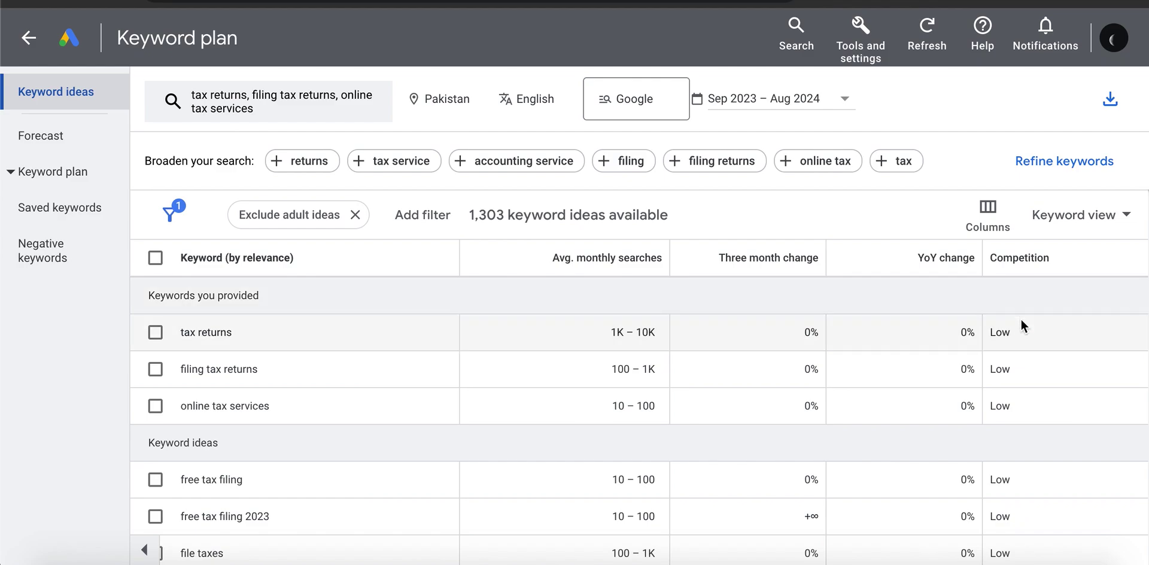
# - Review the average monthly searches in the Keyword plan and highlight the range for "online tax services"
pyautogui.scroll(-2, 571, 413)
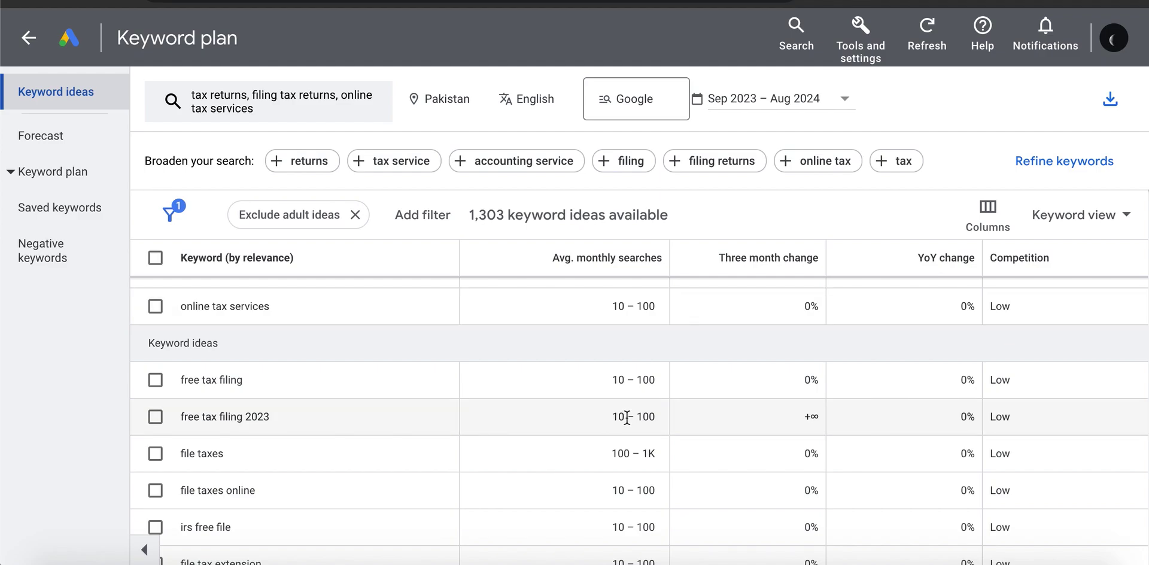
pyautogui.scroll(2, 643, 400)
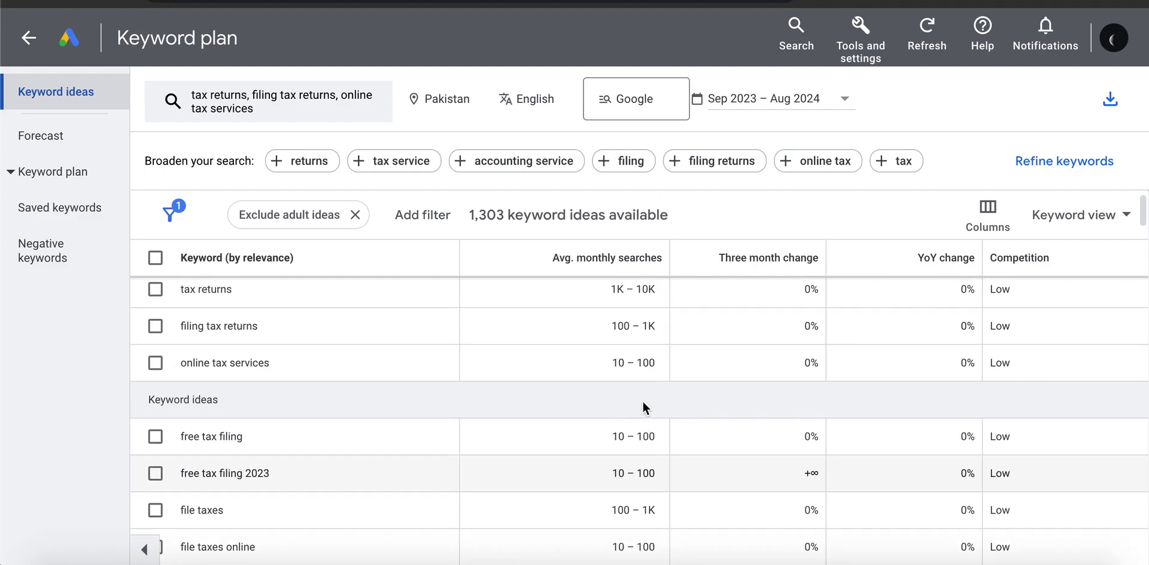
pyautogui.moveTo(662, 399); pyautogui.dragTo(626, 397)
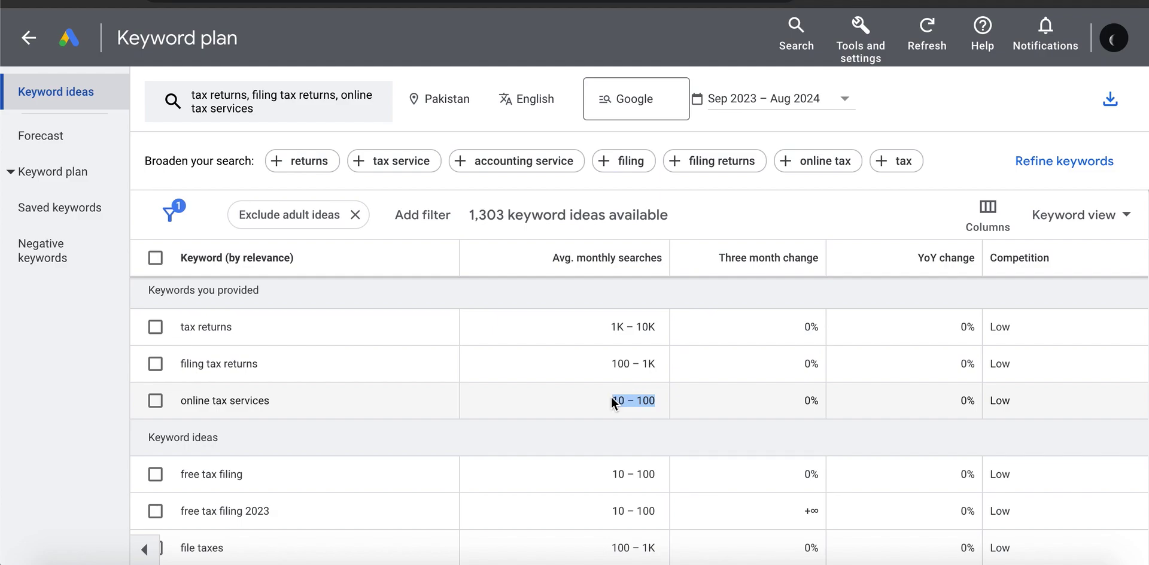